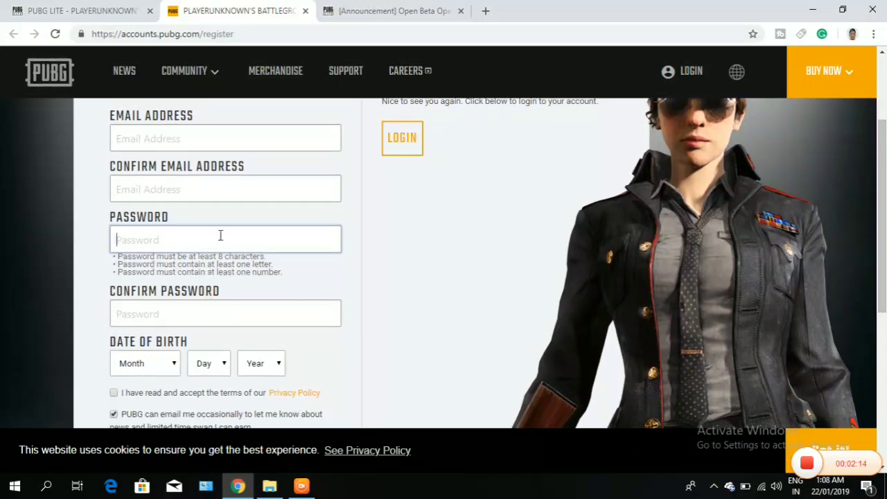
- Scroll through the empty PUBG sign-up form, then switch to the PUBG LITE announcement tab
click(188, 312)
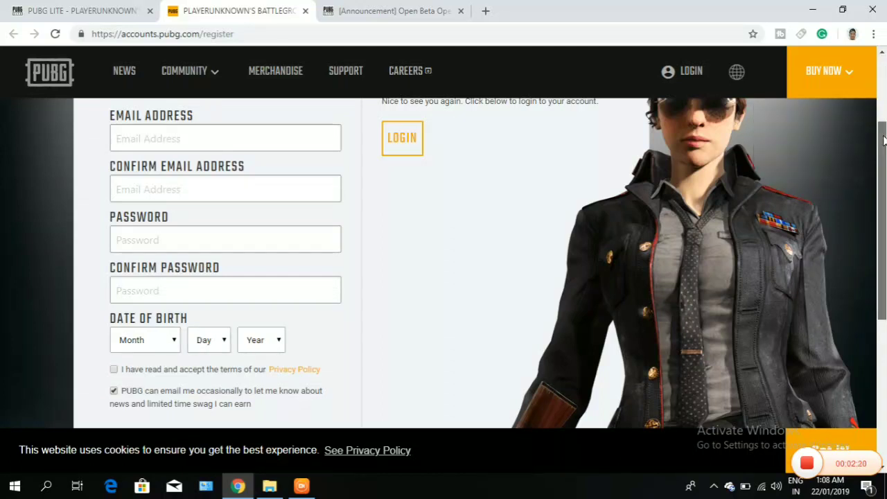
scroll(884, 142, down, 1)
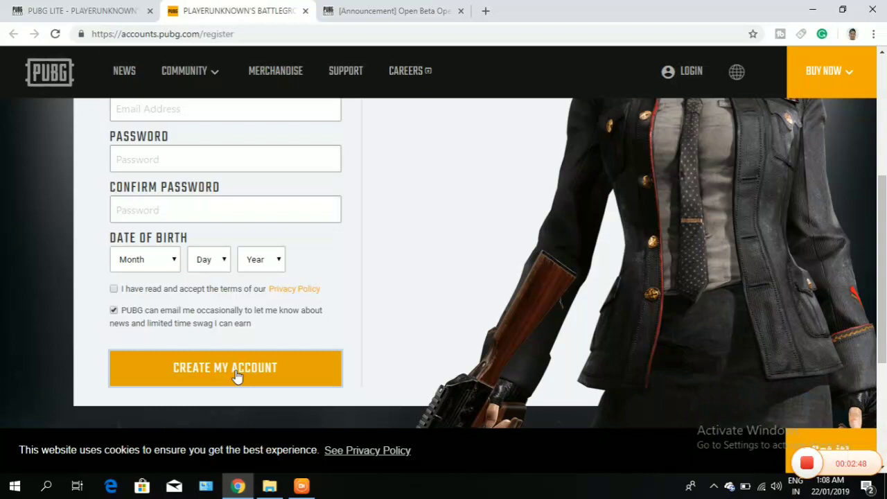
click(386, 14)
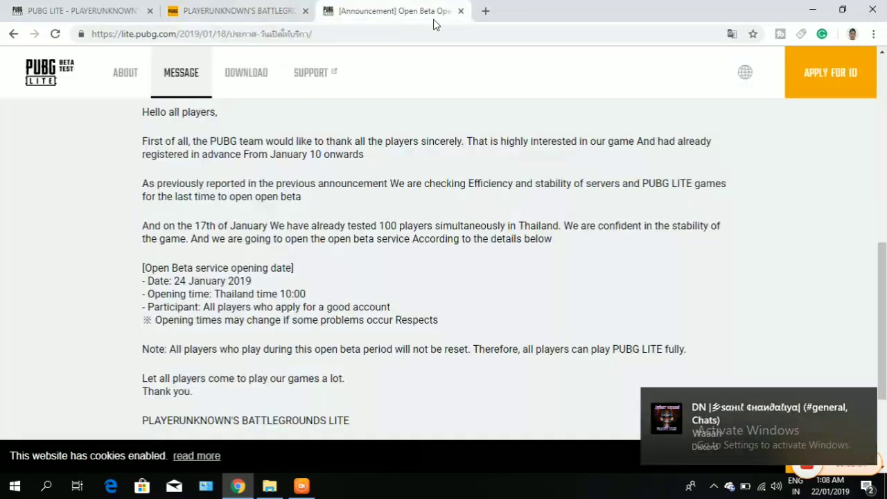
- Add a blank browser tab, return to the announcement, and bring up the Downloads folder
click(486, 13)
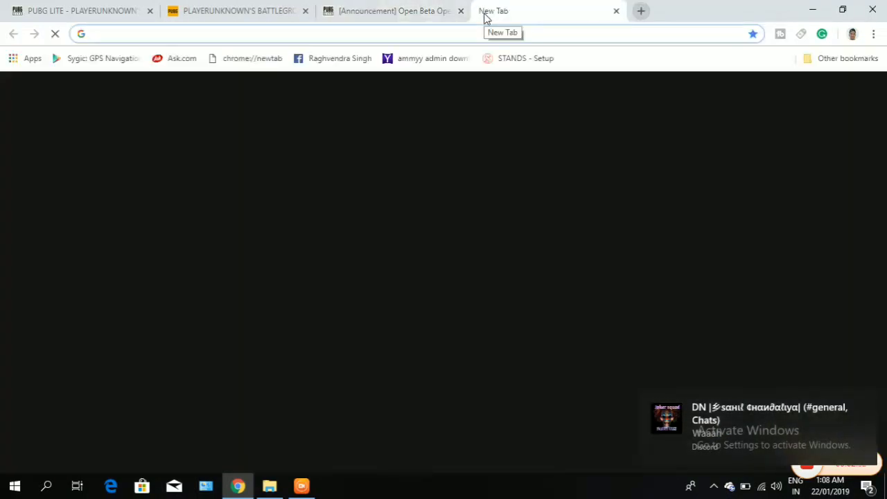
click(421, 12)
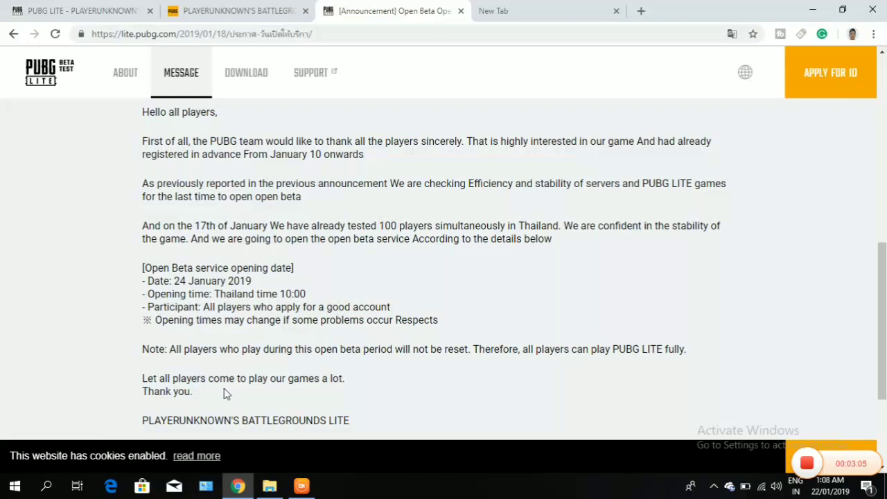
click(269, 486)
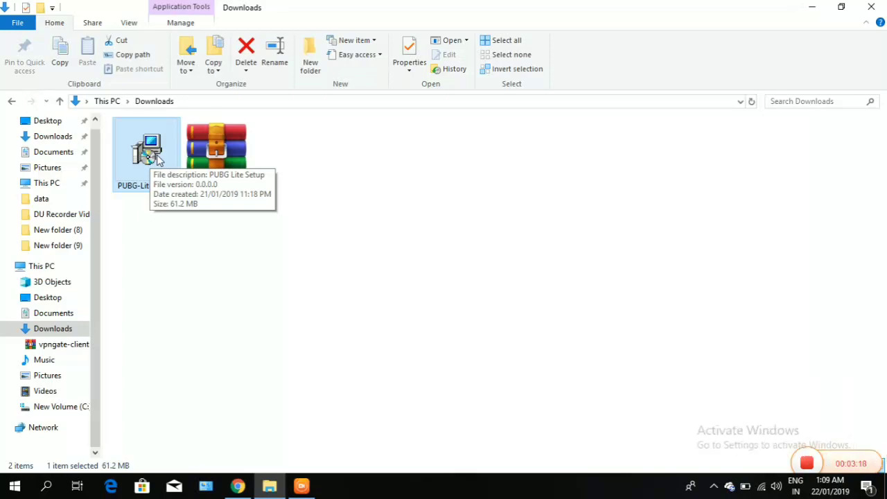
- Install PUBG Lite from PUBG-Lite-Setup and minimize Downloads to see its desktop shortcut
double_click(147, 151)
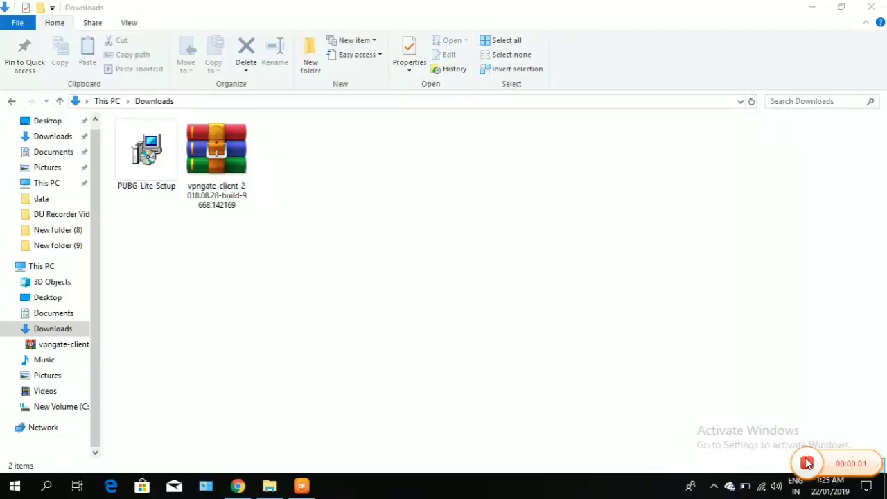
click(147, 151)
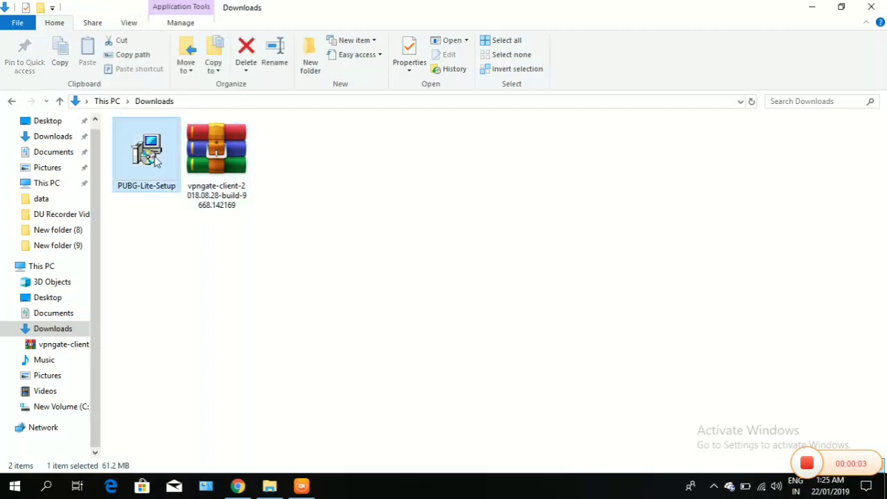
click(812, 7)
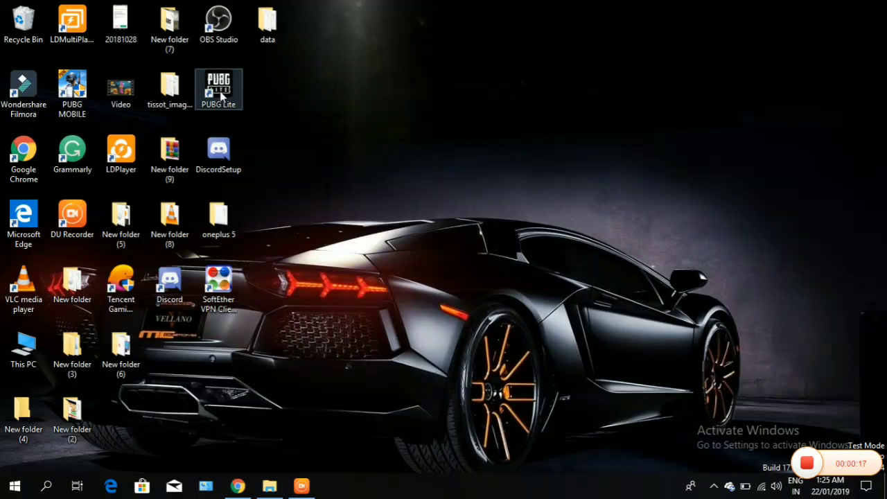
click(273, 488)
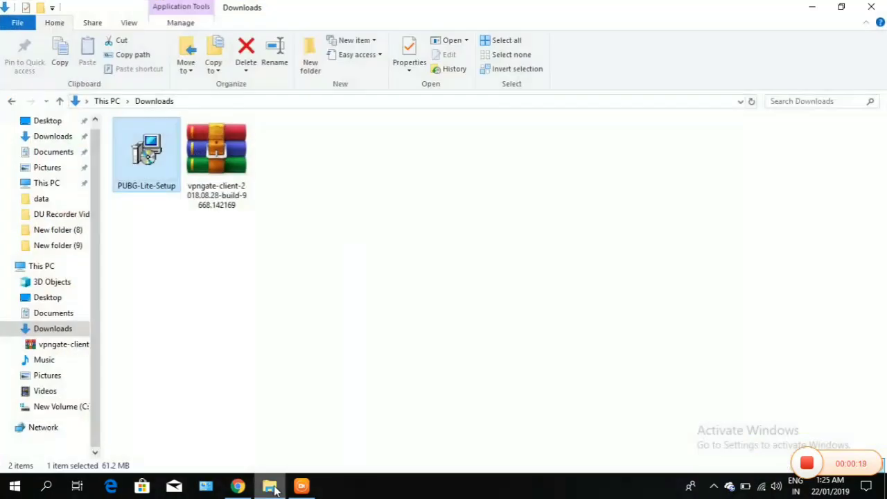
click(233, 176)
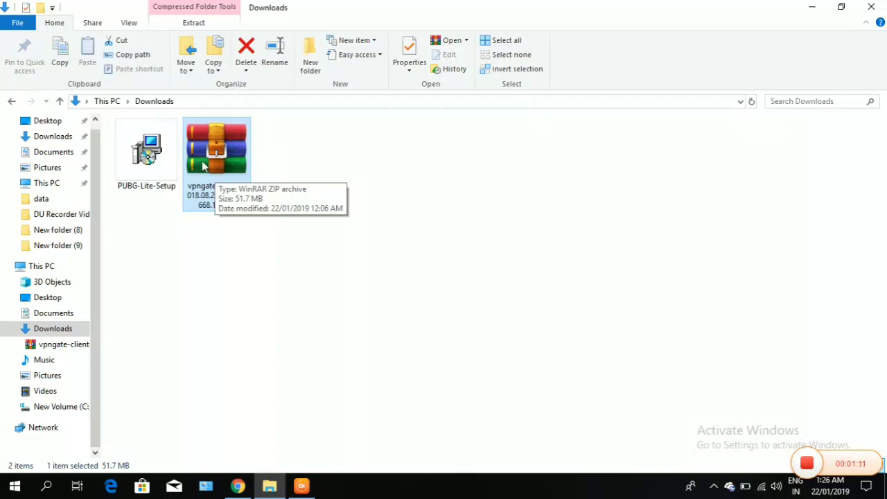
key(Left)
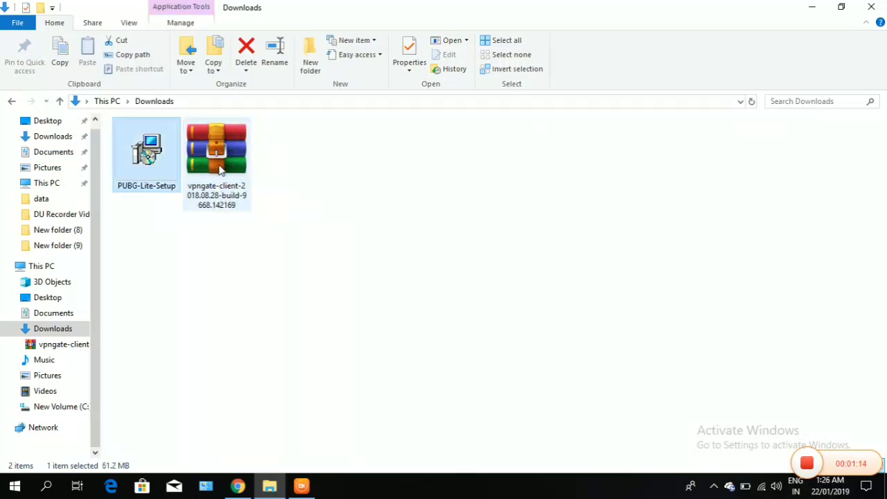
click(221, 170)
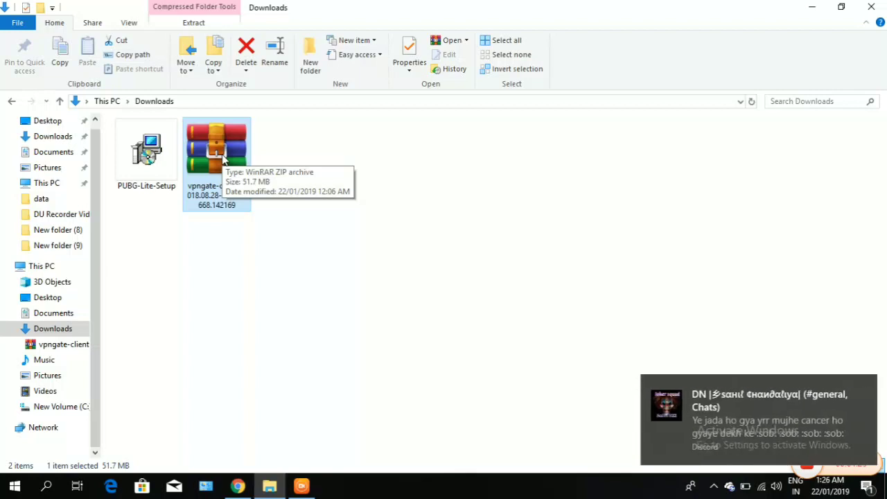
- Extract the vpngate archive into Downloads and launch the vpngate-client-v4.27 SoftEther installer
right_click(210, 156)
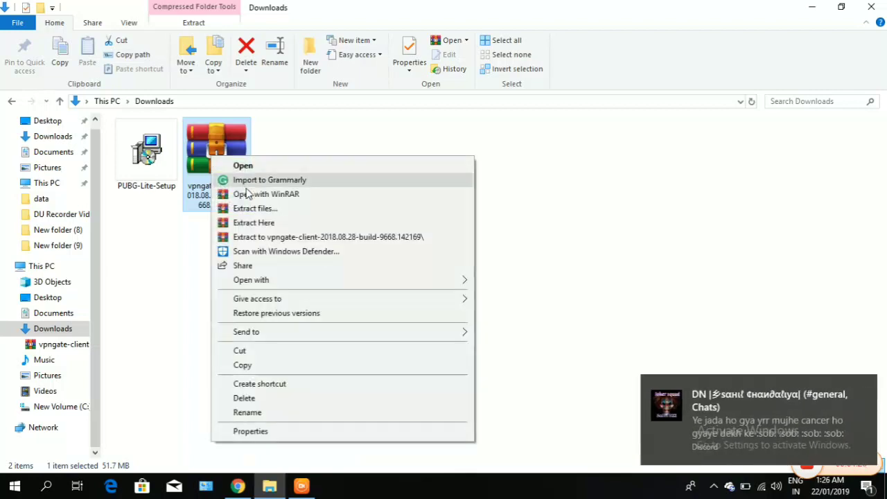
click(248, 222)
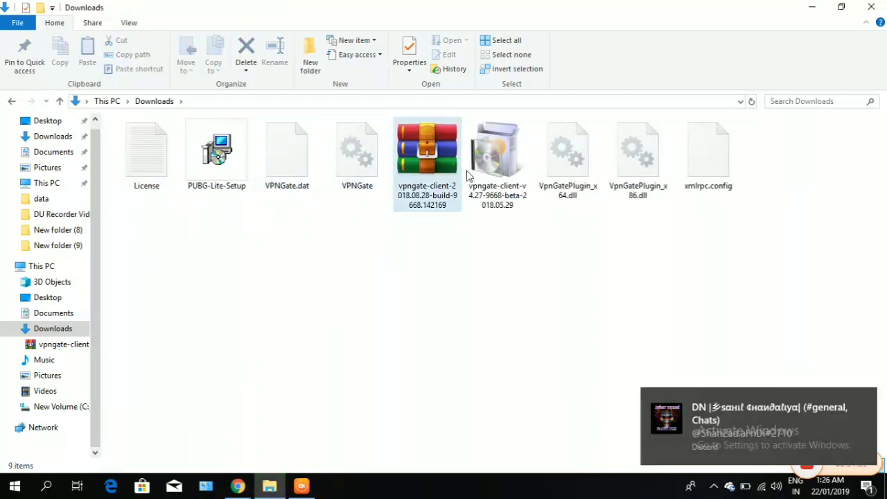
click(494, 172)
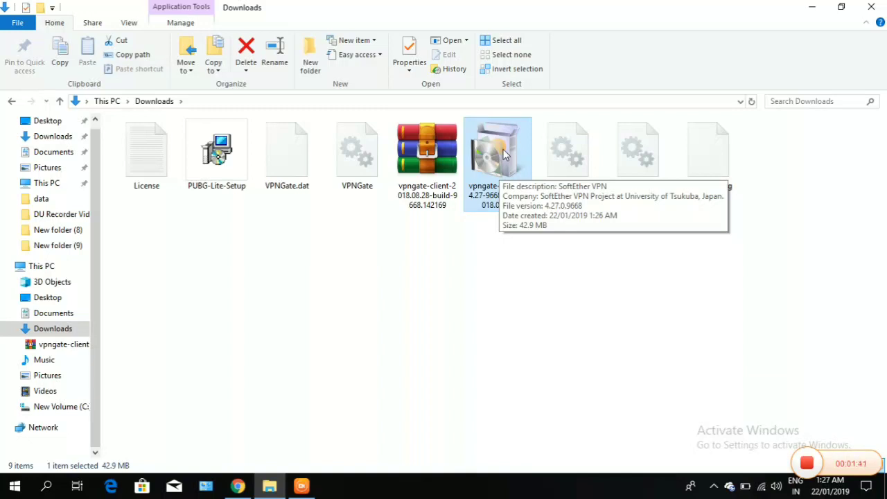
double_click(504, 154)
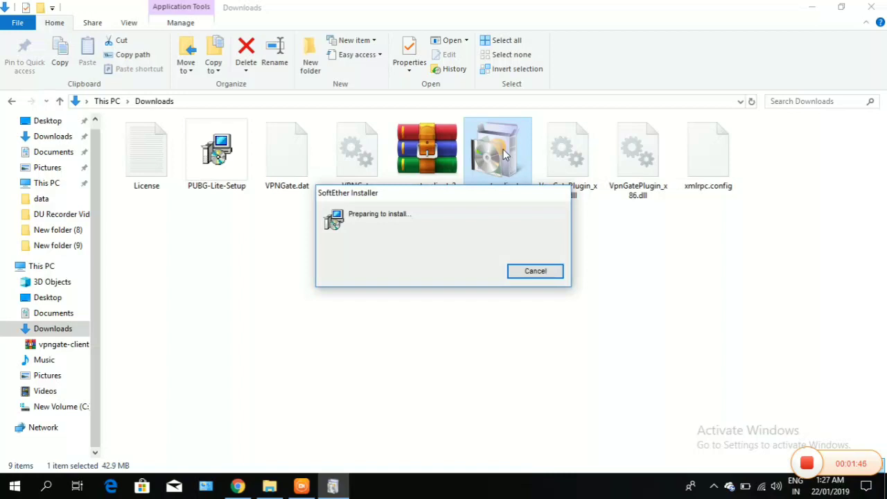
click(529, 274)
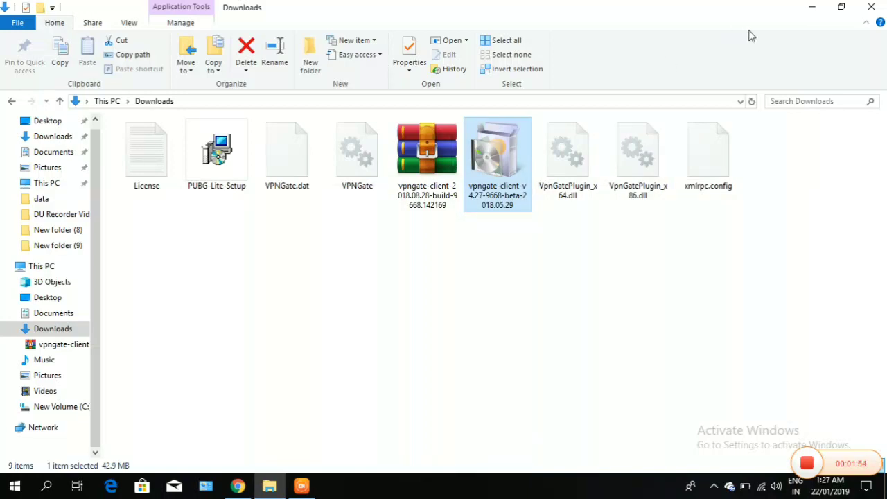
- Start SoftEther VPN Client Manager from its desktop shortcut
click(812, 8)
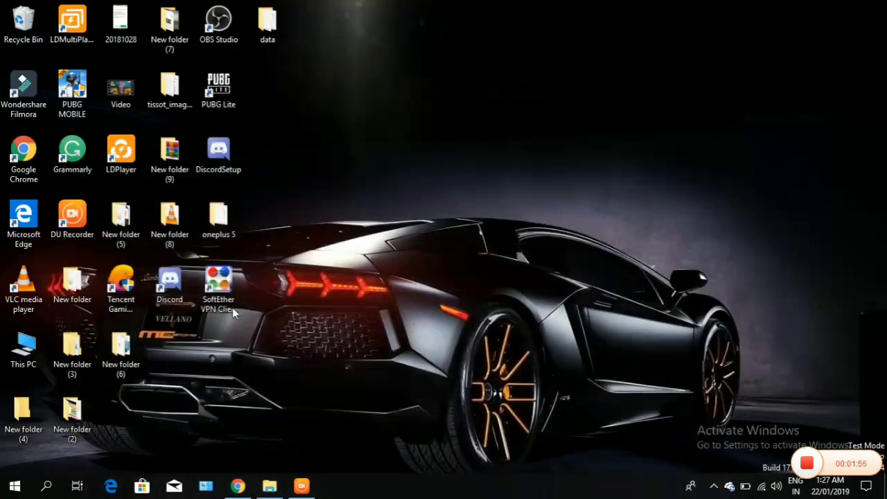
click(216, 294)
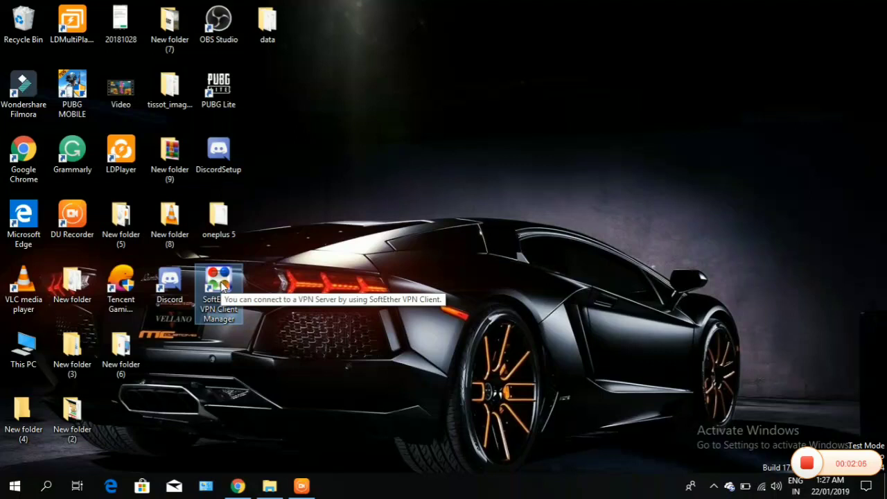
double_click(223, 286)
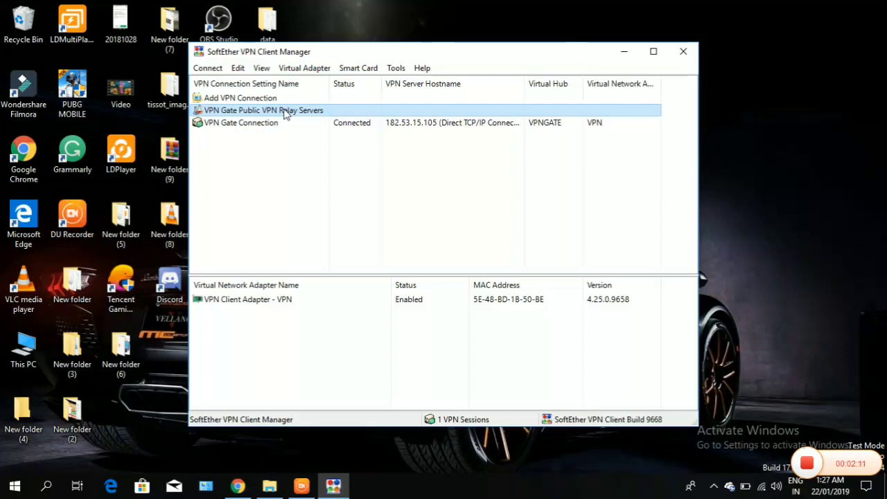
- Browse the VPN Gate public relay servers, pick the Thailand server, and close the list
double_click(285, 112)
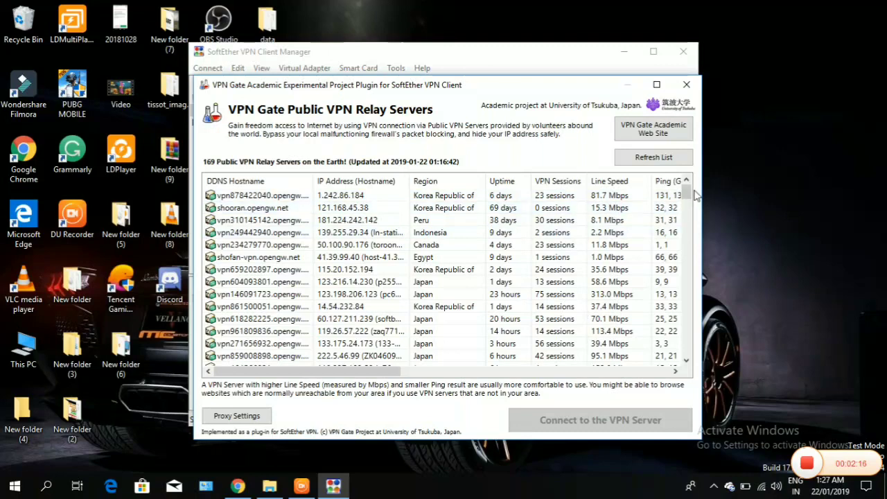
drag(686, 195, 685, 188)
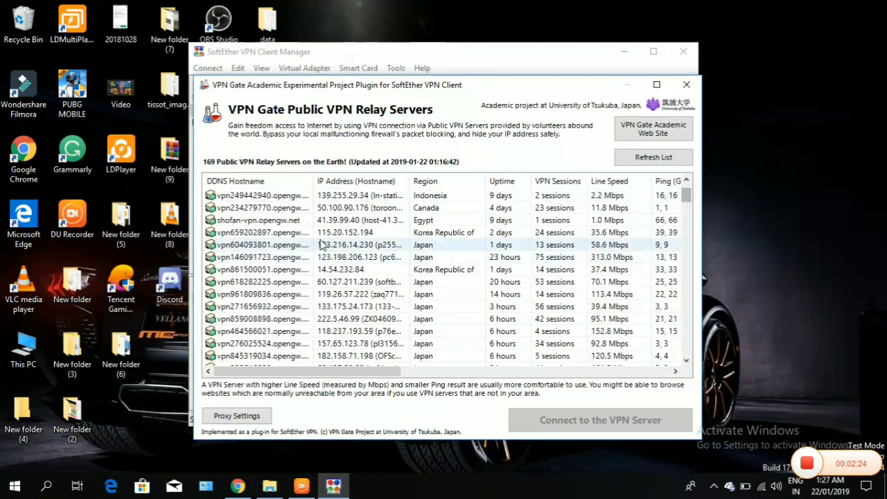
click(404, 208)
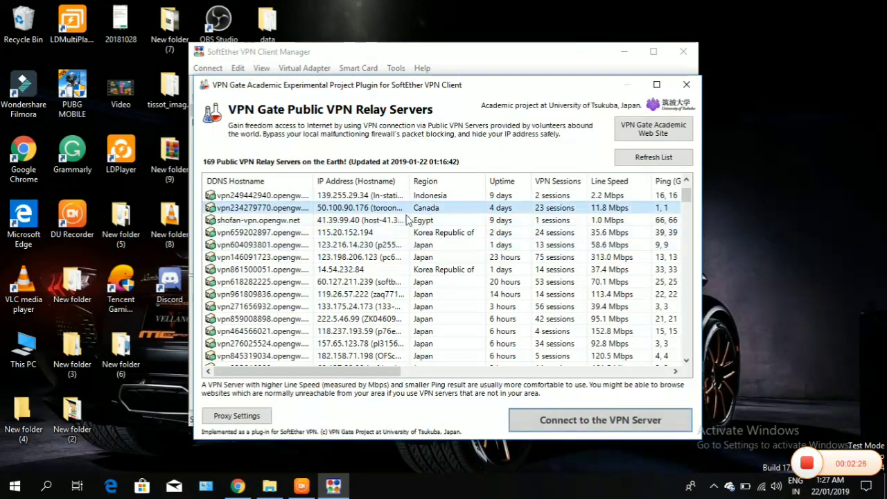
click(409, 219)
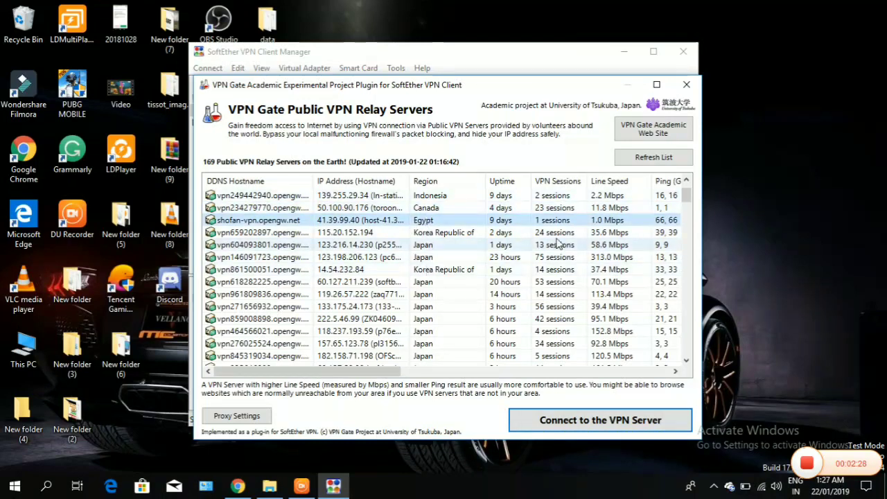
scroll(688, 196, up, 1)
drag(686, 194, 688, 226)
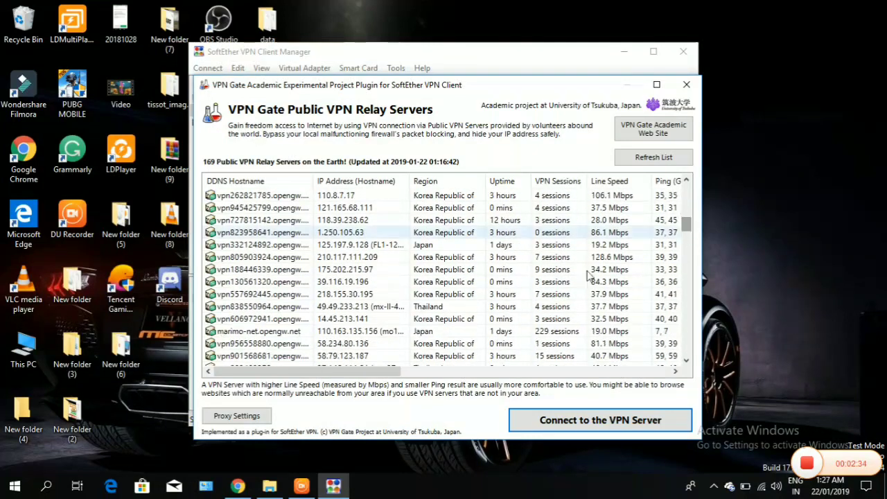
click(455, 305)
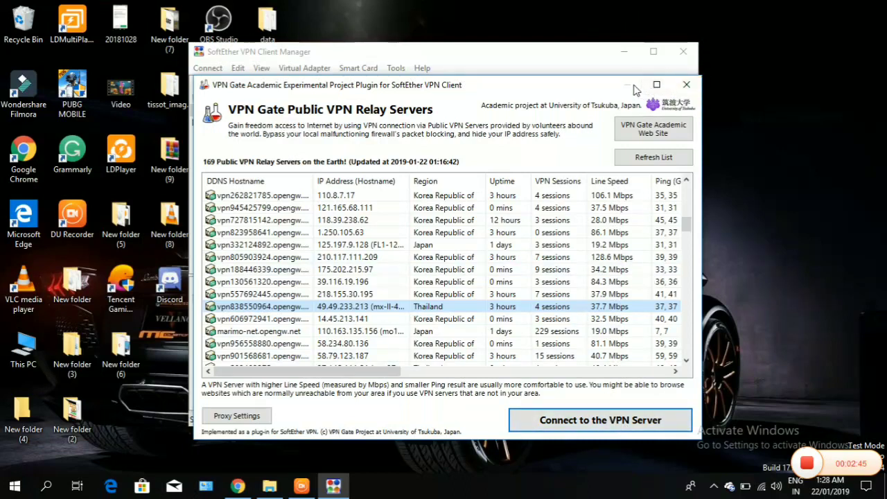
click(688, 83)
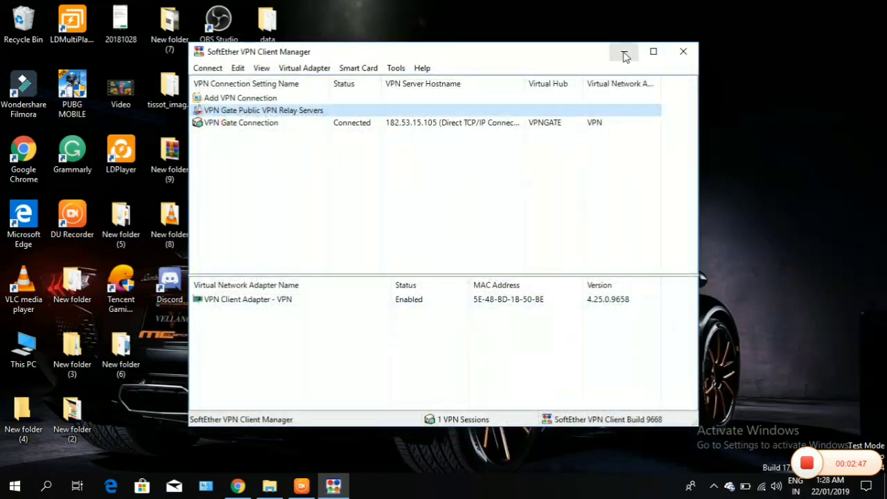
- In the PUBG Lite launcher, enter the account email and password, tick Remember Email, and log in
click(623, 52)
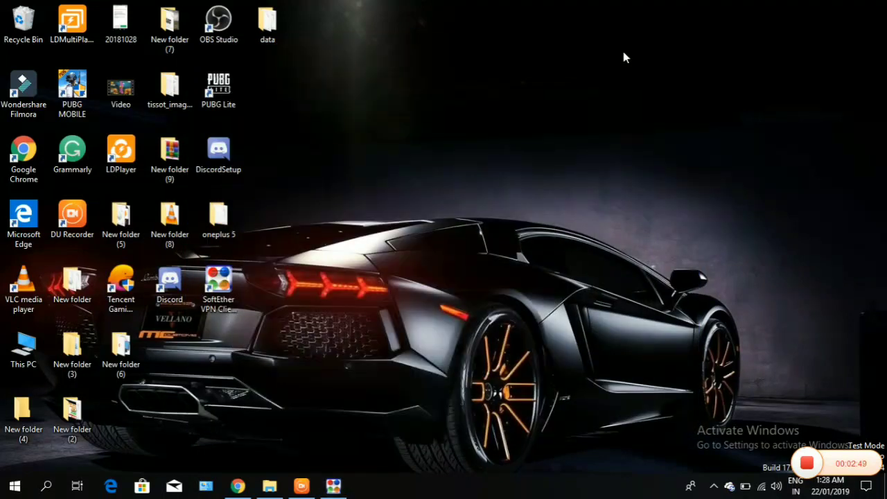
click(216, 97)
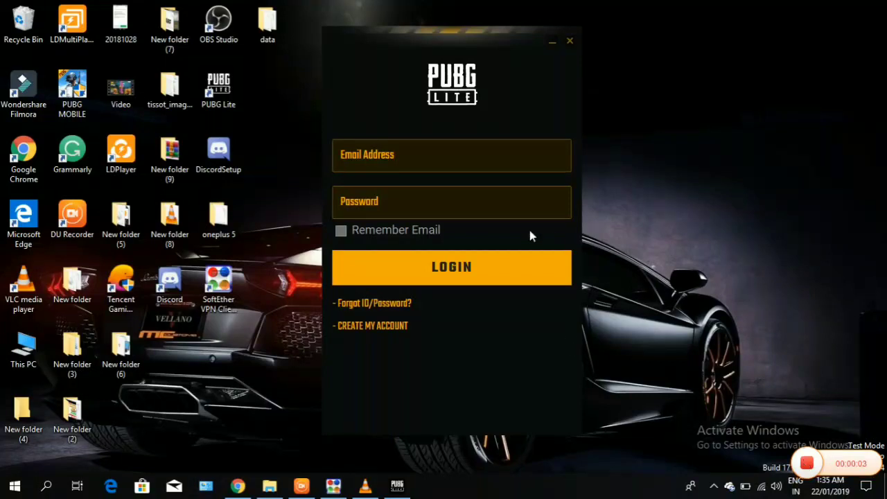
click(452, 155)
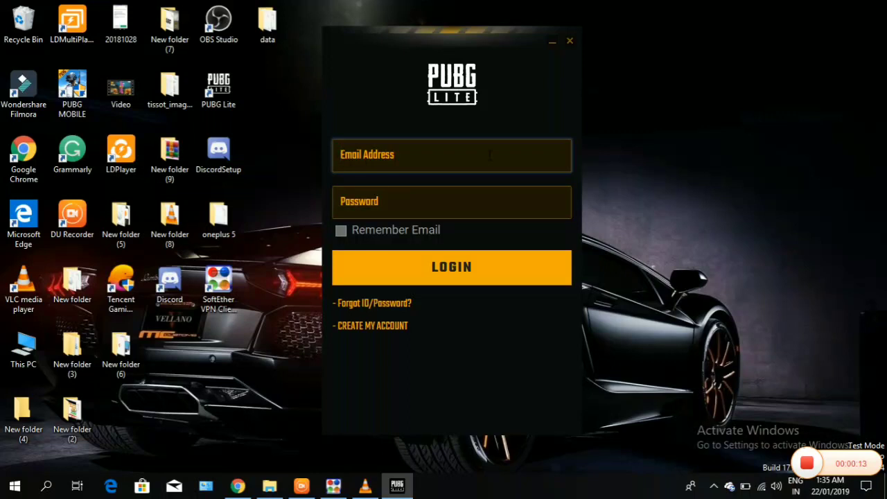
click(471, 198)
text(••••••)
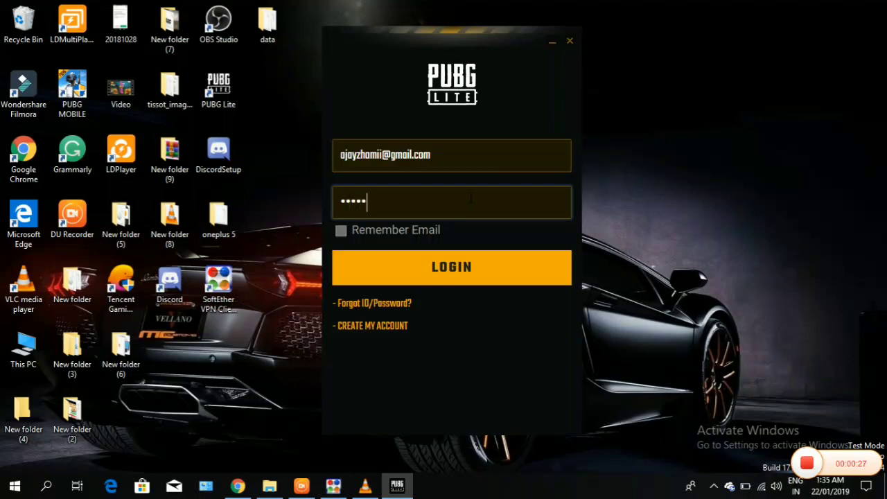
text(••••)
click(341, 232)
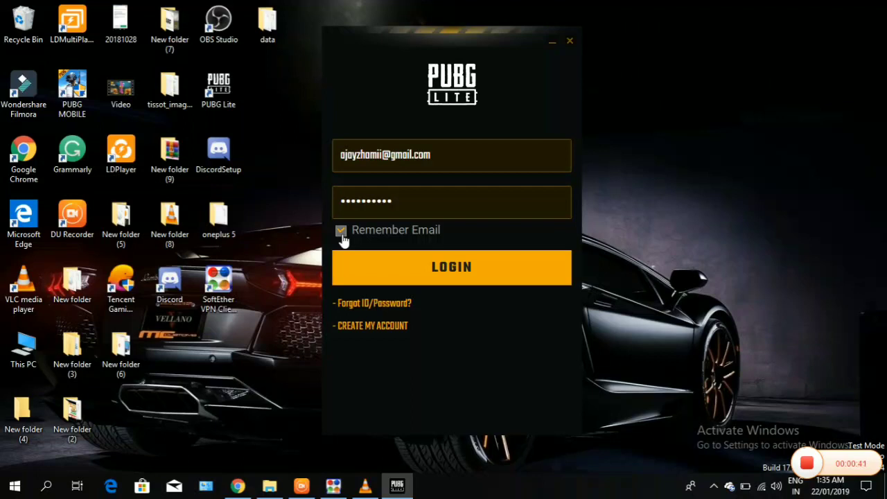
click(431, 281)
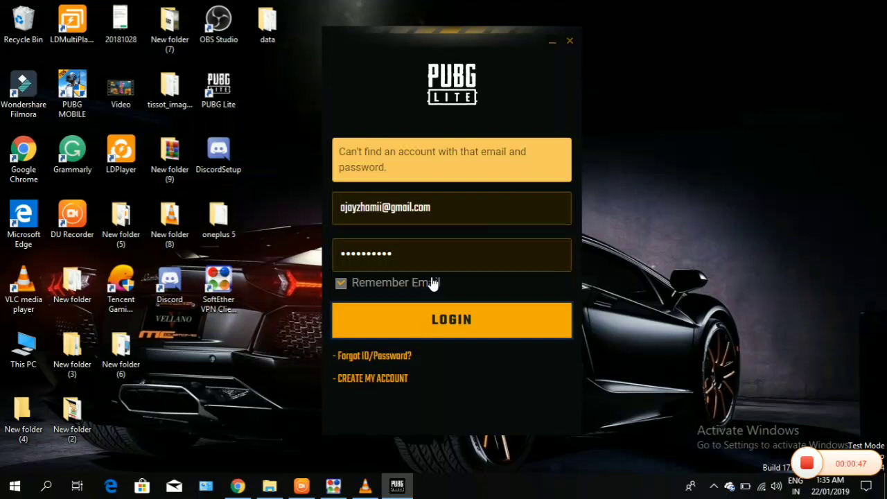
- Append '1' to the password, log in again, and start the game update
click(418, 256)
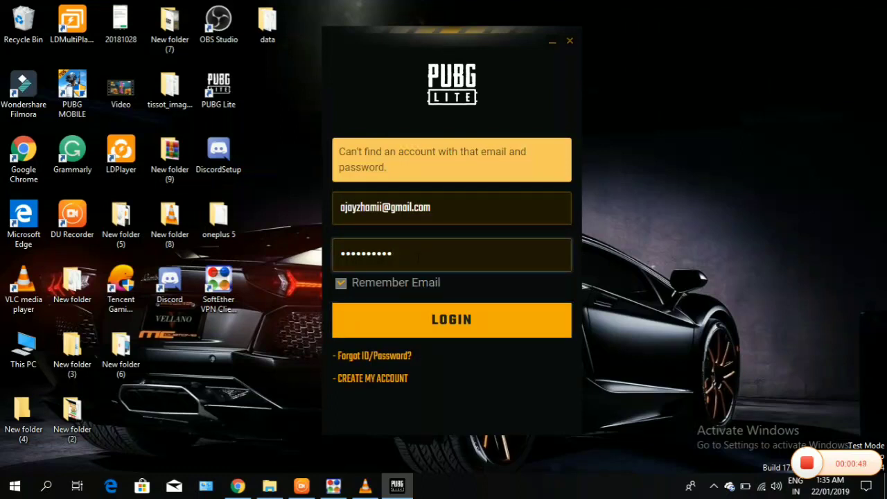
text(1)
click(407, 322)
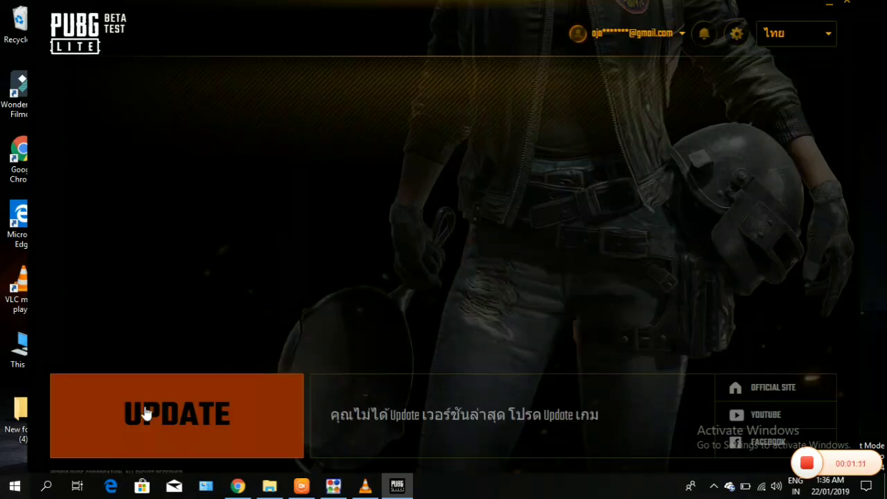
click(205, 410)
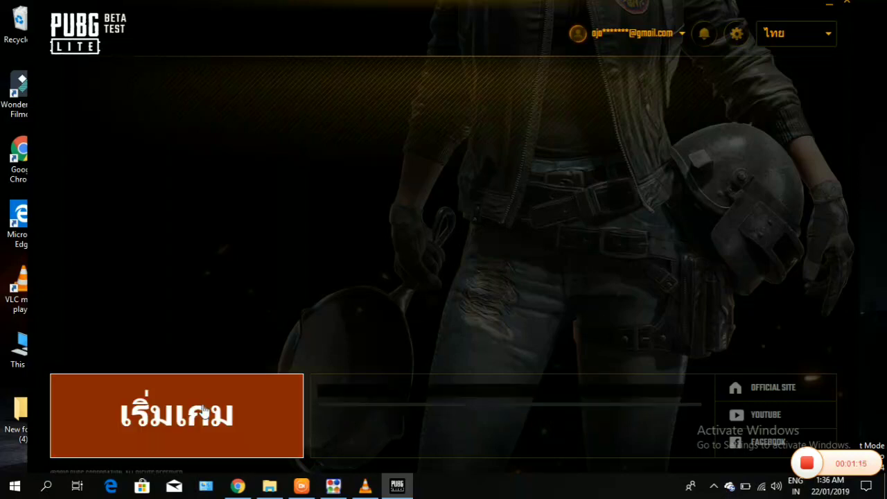